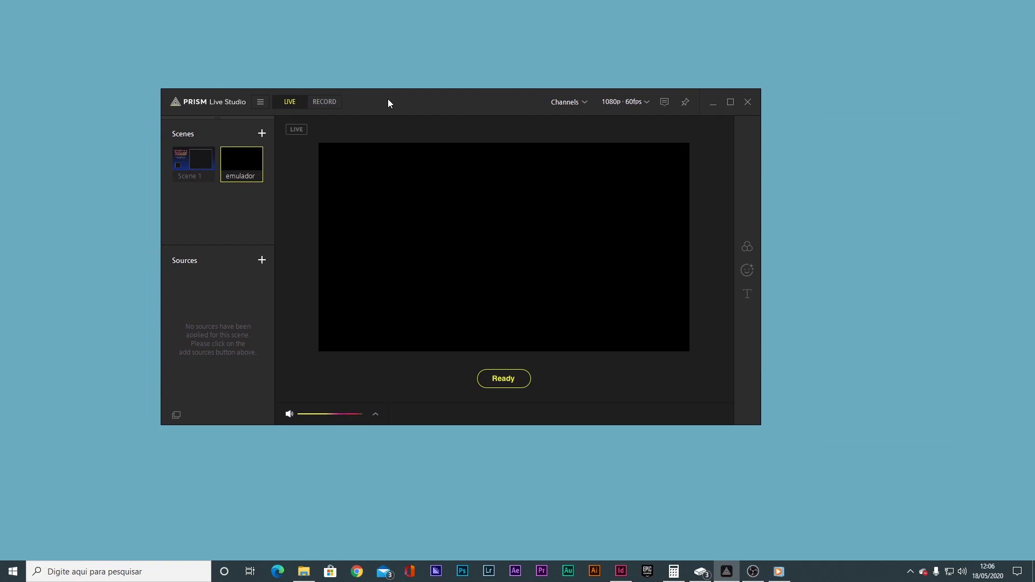
drag(388, 102, 355, 111)
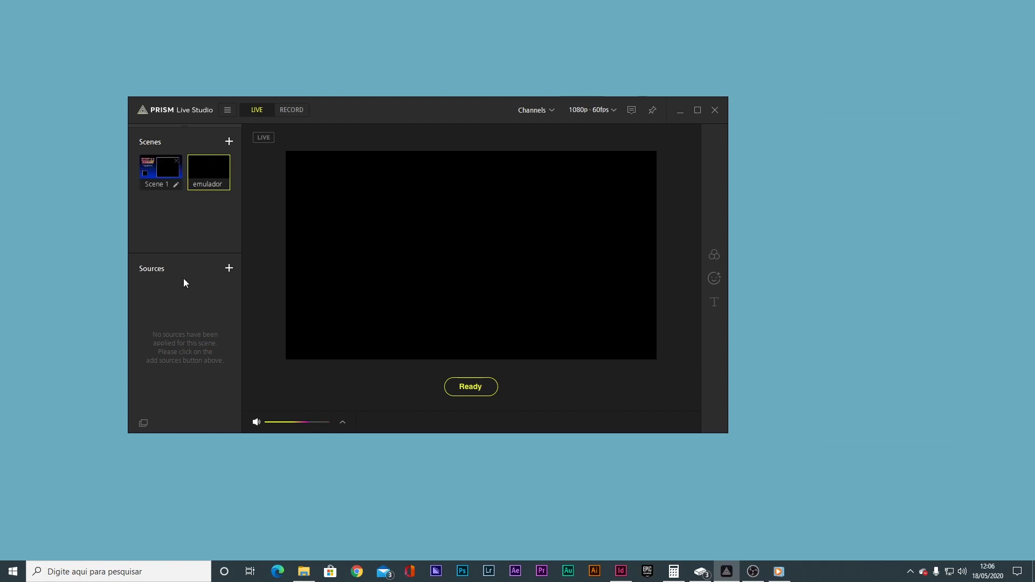
drag(348, 114, 396, 117)
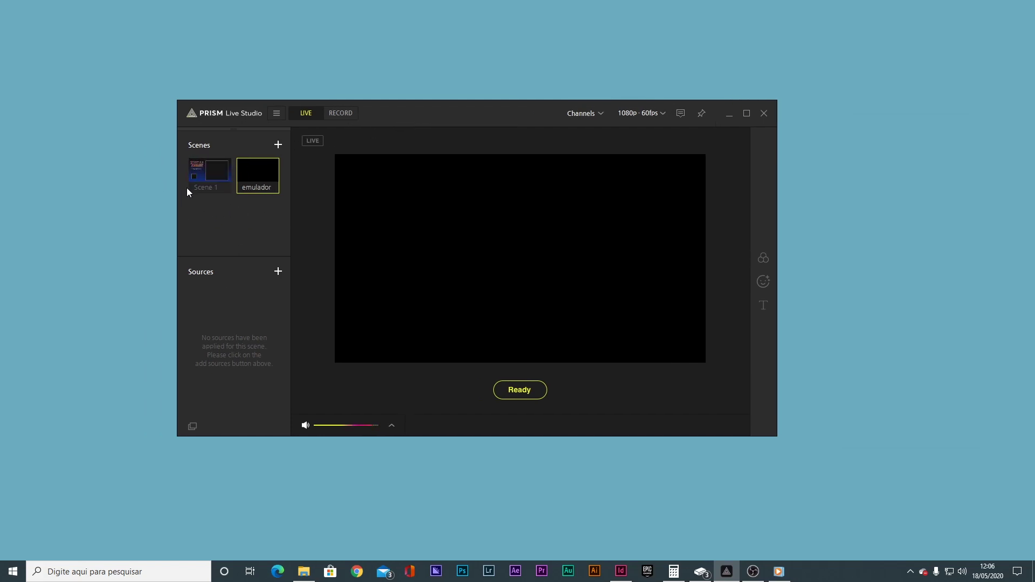
click(199, 176)
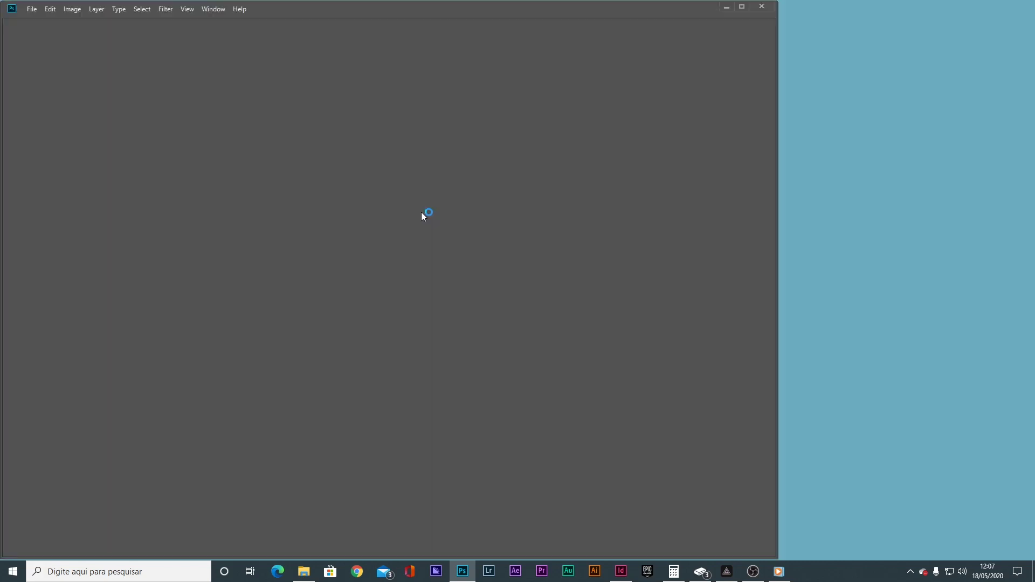
- Switch to Photoshop and open the recent file tela live 43_com cam.psd
click(32, 9)
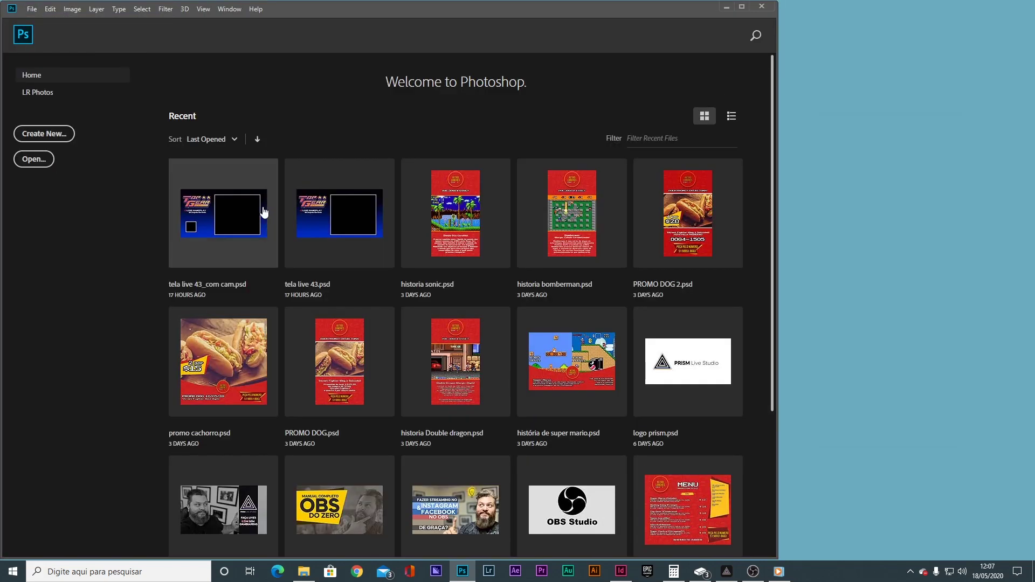
click(264, 212)
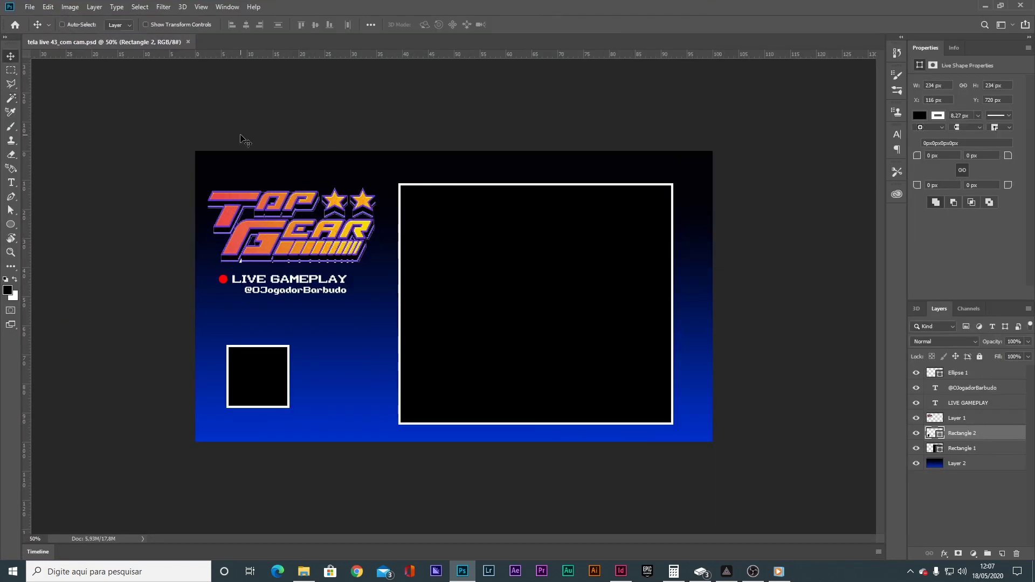
- Examine the overlay document's width and height in the Image Size dialog, and cancel out of it
key(ctrl+alt+i)
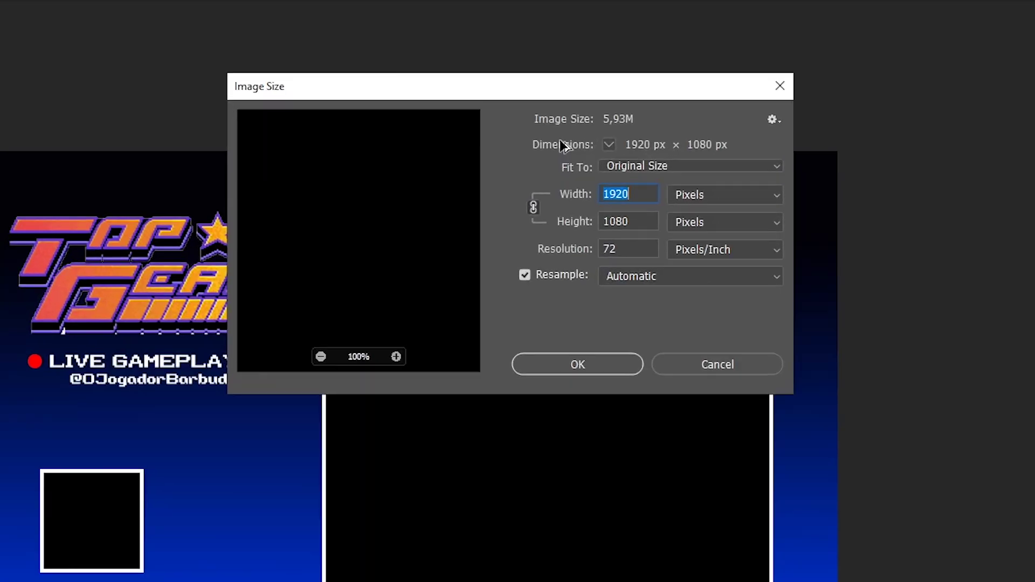
key(Tab)
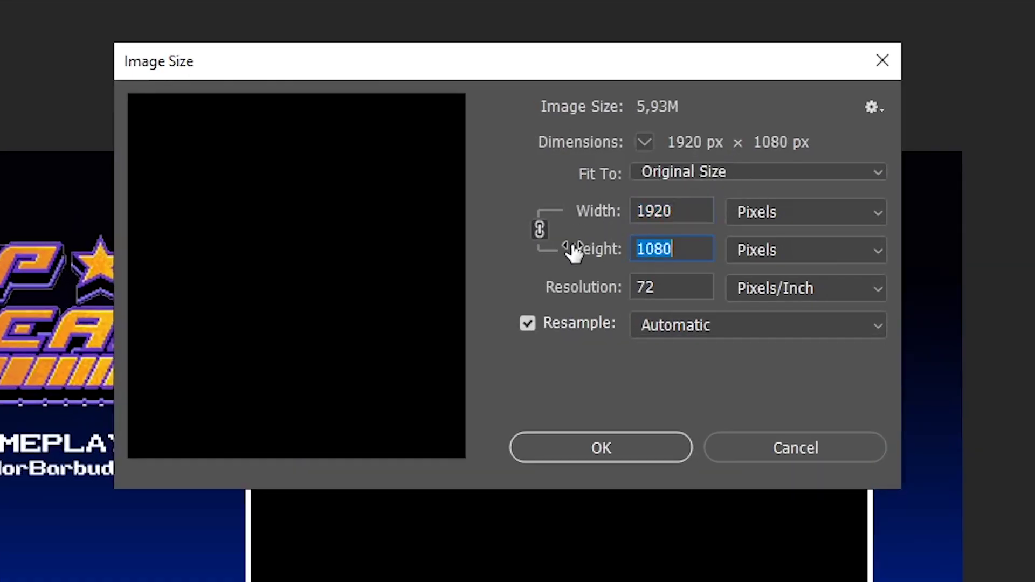
click(786, 446)
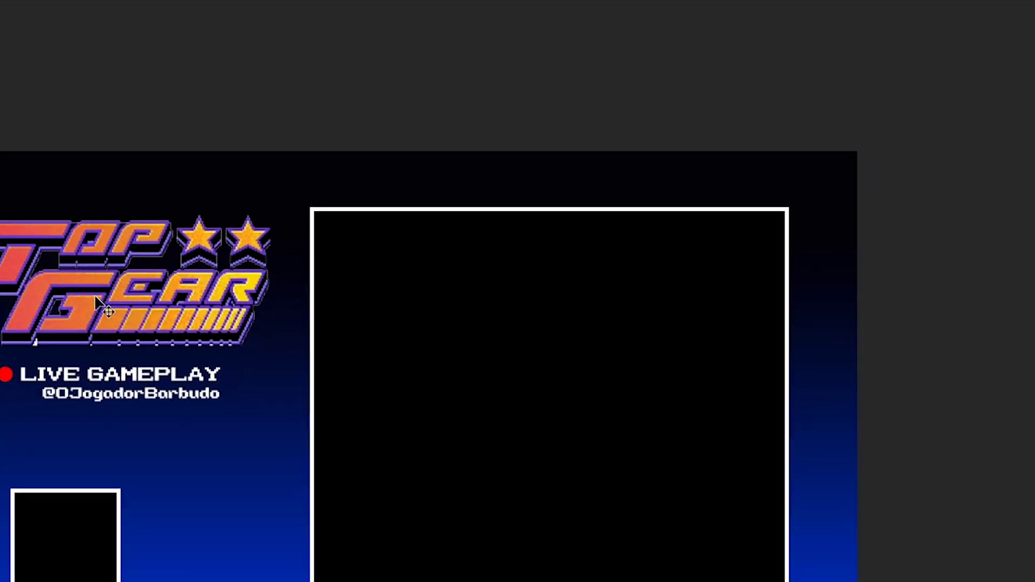
- Select the layer holding the Top Gear logo directly from the canvas
right_click(276, 235)
click(297, 244)
mouse_move(297, 243)
mouse_down()
mouse_move(348, 280)
mouse_move(332, 268)
mouse_move(345, 278)
mouse_move(359, 235)
mouse_move(338, 227)
mouse_move(297, 244)
mouse_up()
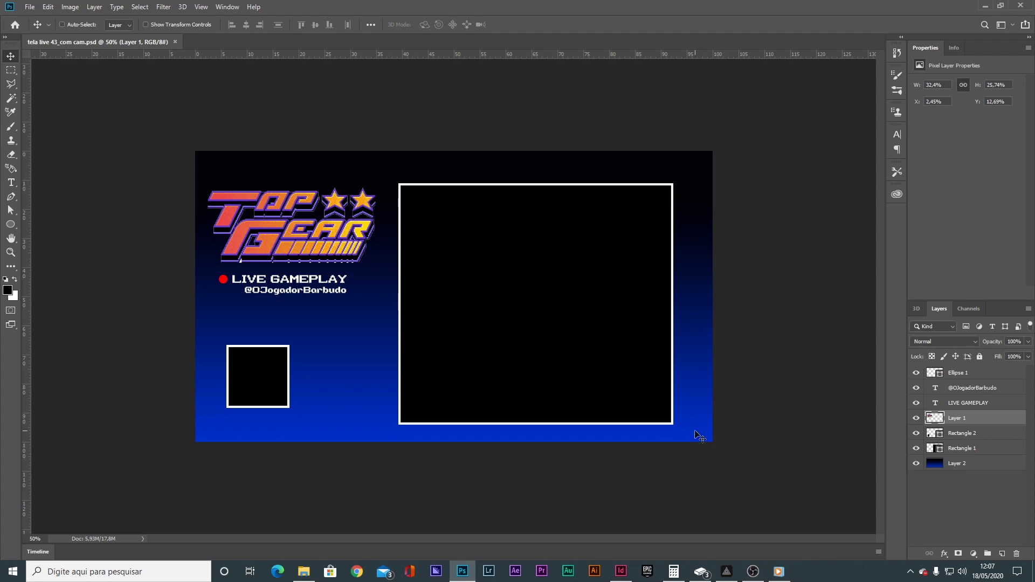
key(u)
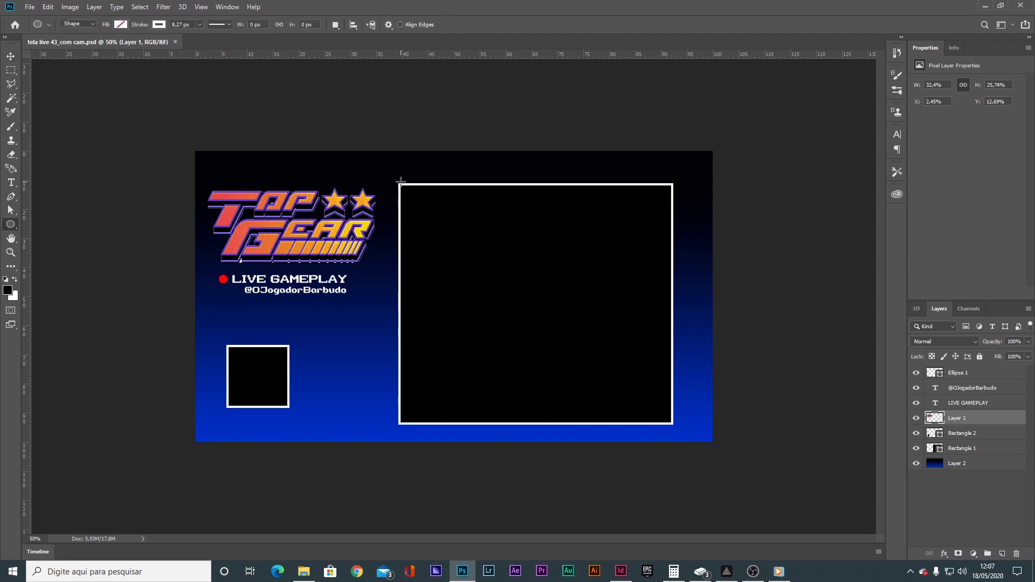
drag(398, 180, 569, 378)
key(ctrl+z)
- Try drawing a rectangle of about 1024 × 896 px around the large gameplay frame with the Rectangle tool, and undo it
right_click(10, 224)
click(63, 229)
drag(397, 183, 672, 425)
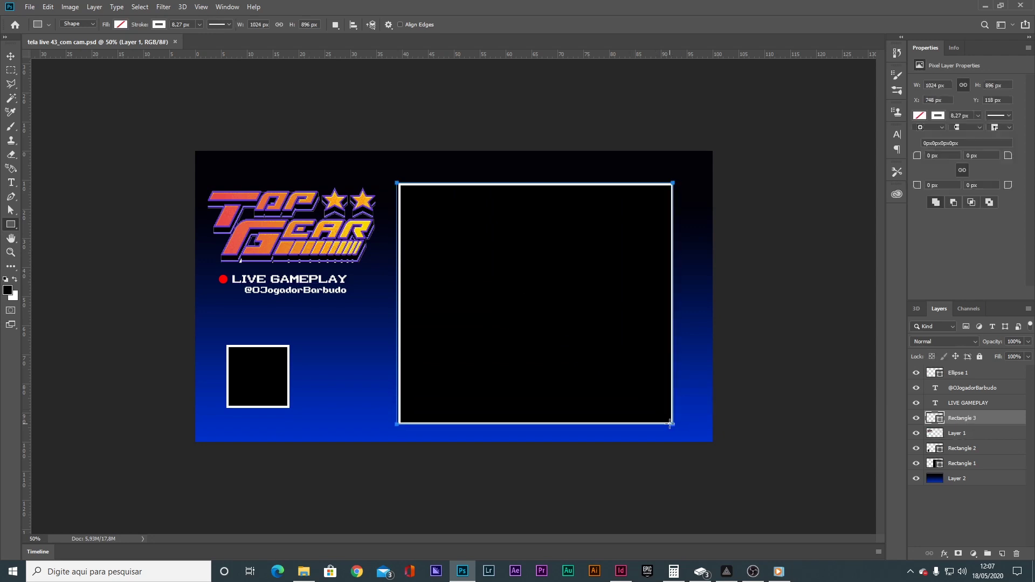
key(ctrl+z)
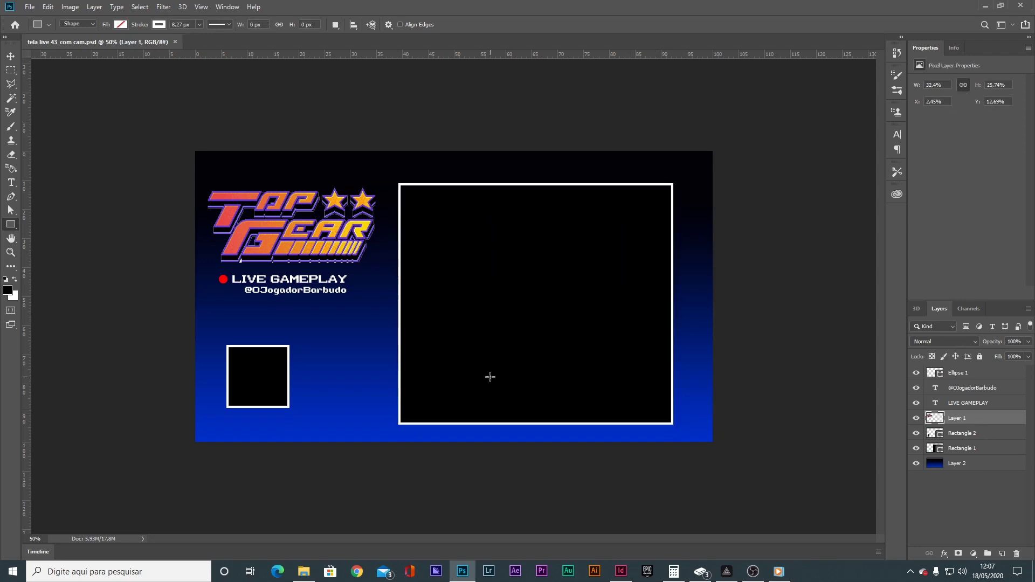
key(v)
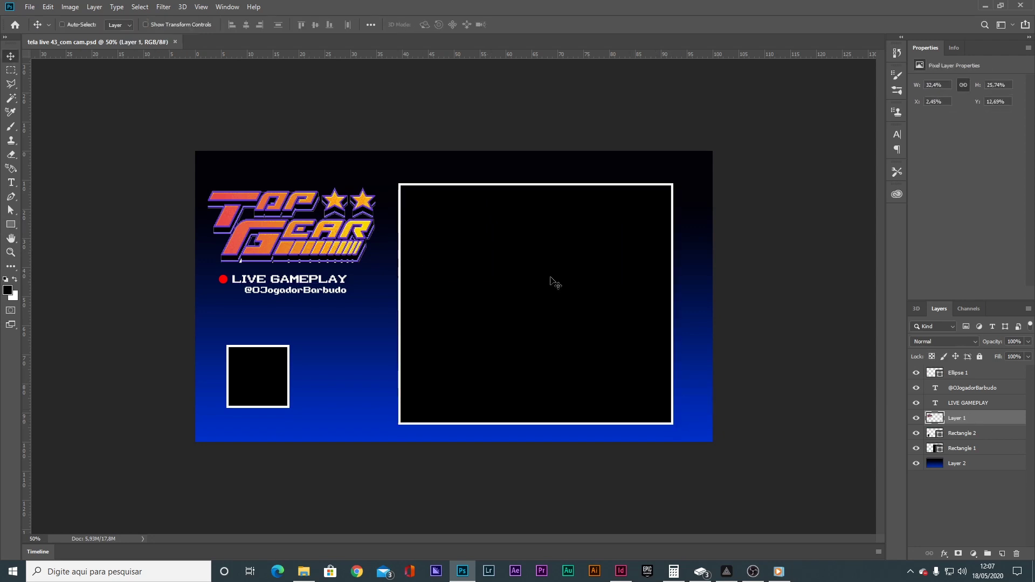
- Merge all layers, from Layer 2 up to Ellipse 1, into a single layer
click(963, 462)
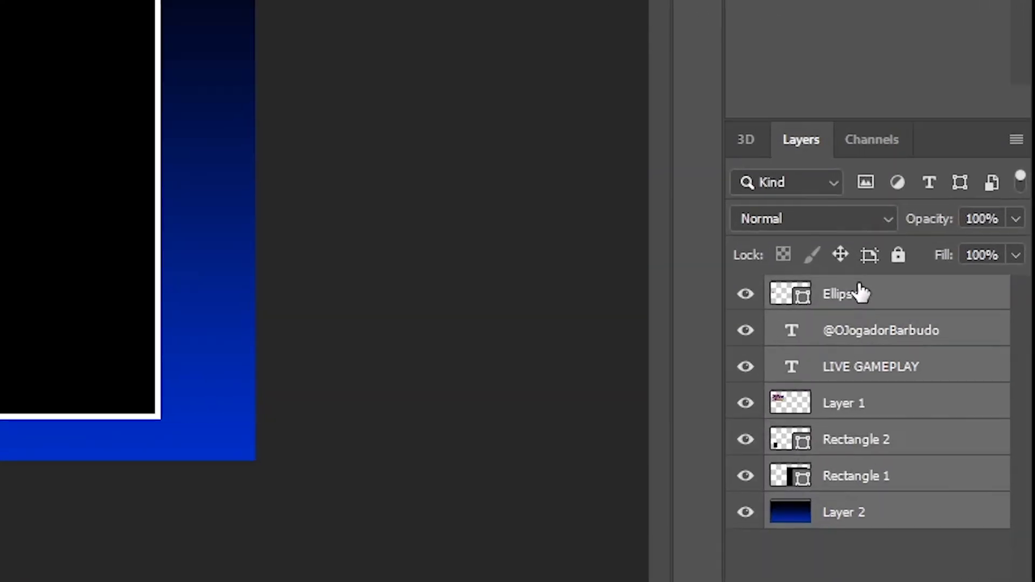
shift+click(861, 294)
key(ctrl+e)
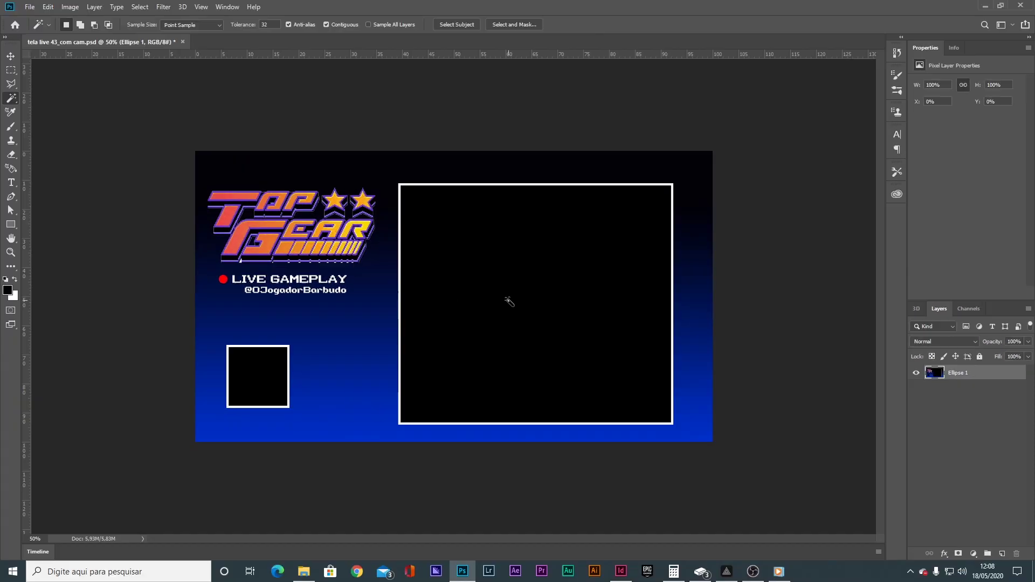
- Cut out the black interiors of the large gameplay frame and the small camera frame with the Magic Wand, and clear the selection
key(w)
click(509, 300)
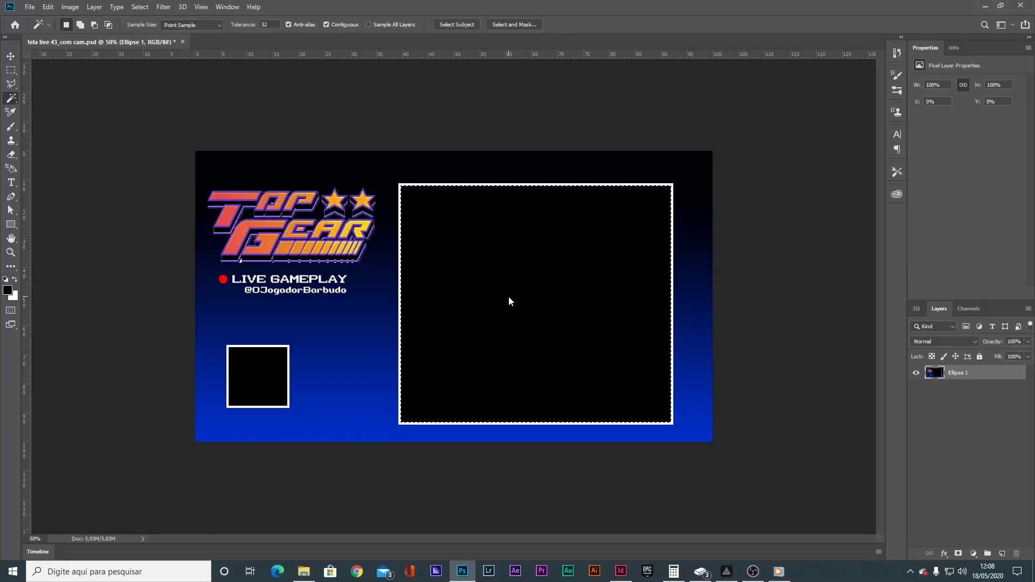
key(Delete)
click(273, 381)
key(Delete)
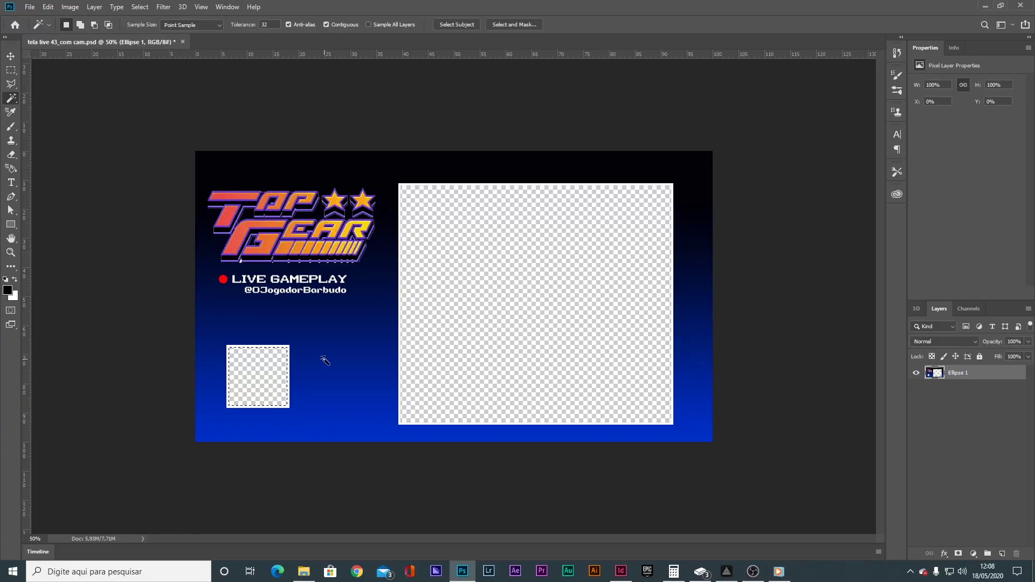
key(v)
key(ctrl+d)
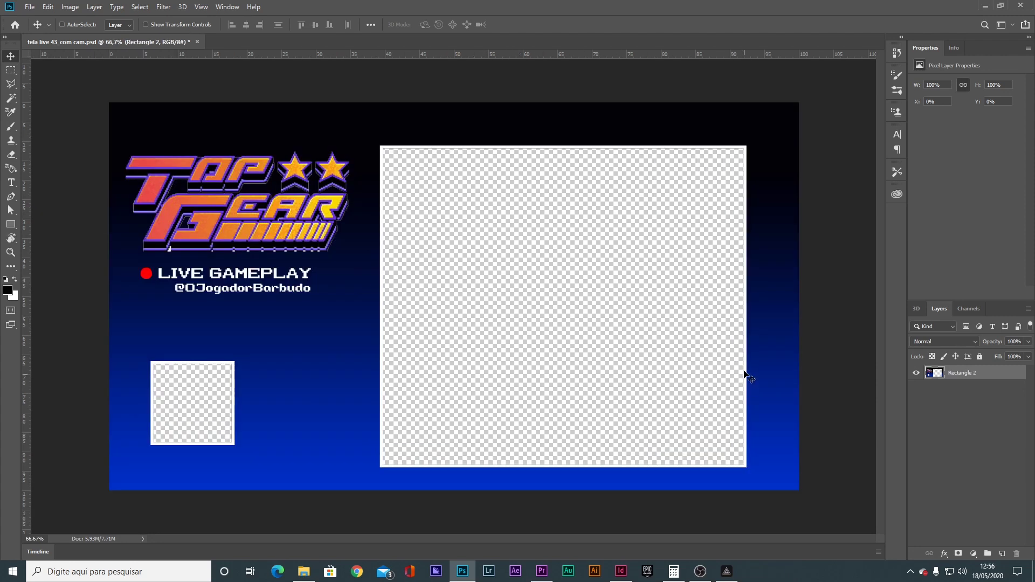
- Prepare saving the overlay as a PNG named tela live 43_com cam in the live barbudo folder, and cancel the save
key(ctrl+shift+s)
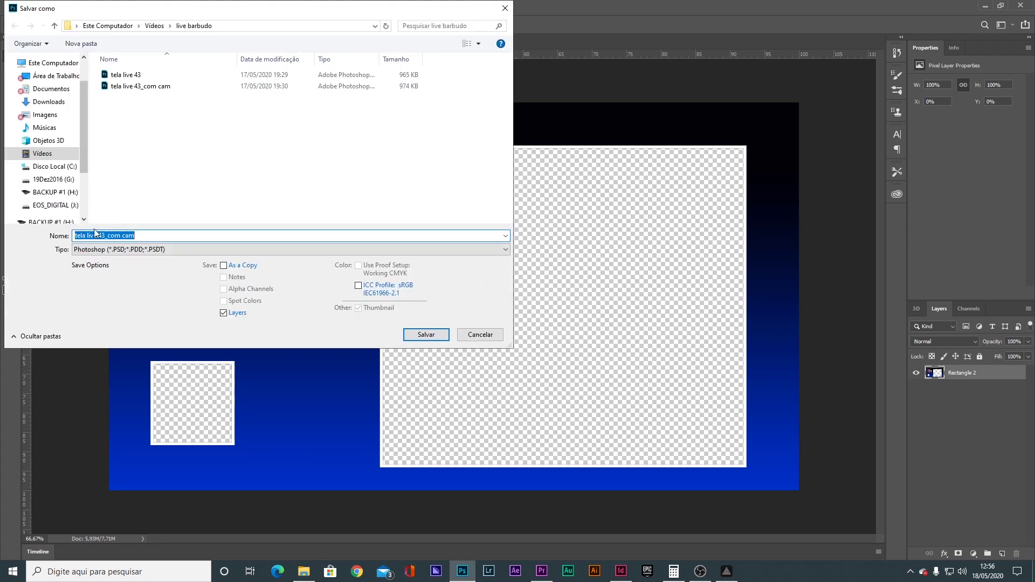
click(114, 250)
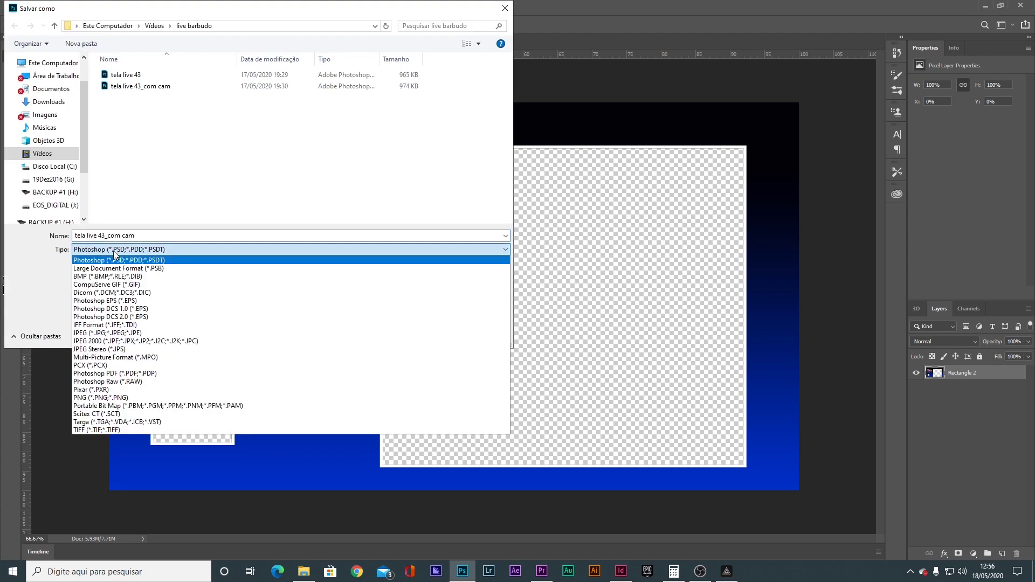
click(102, 398)
drag(416, 8, 446, 52)
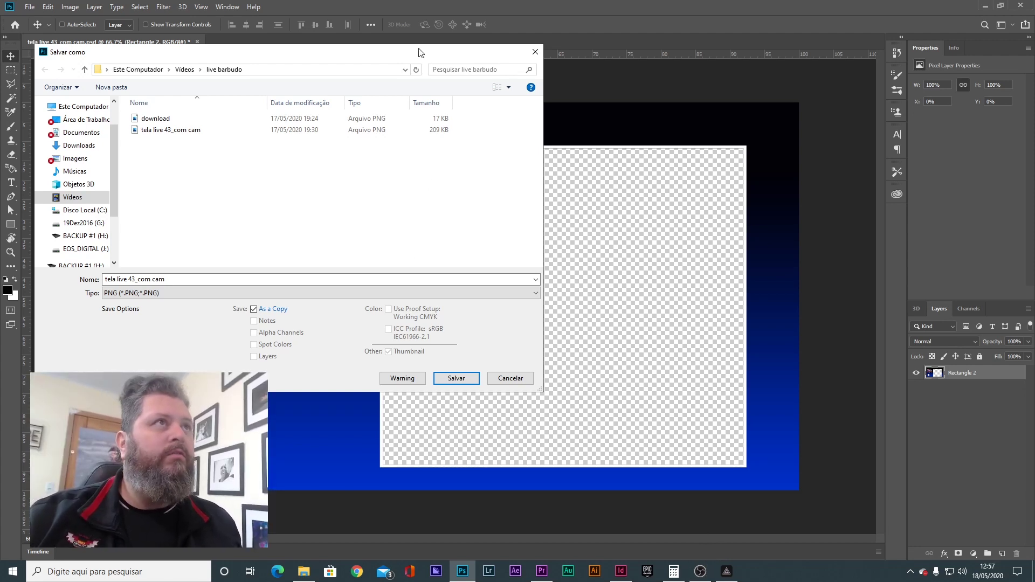
drag(416, 58, 431, 65)
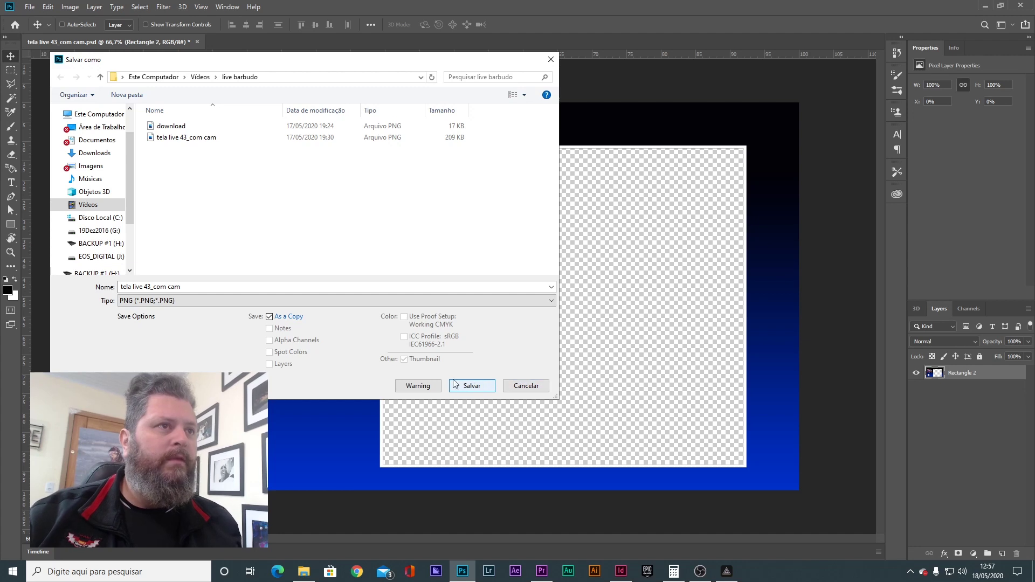
click(525, 386)
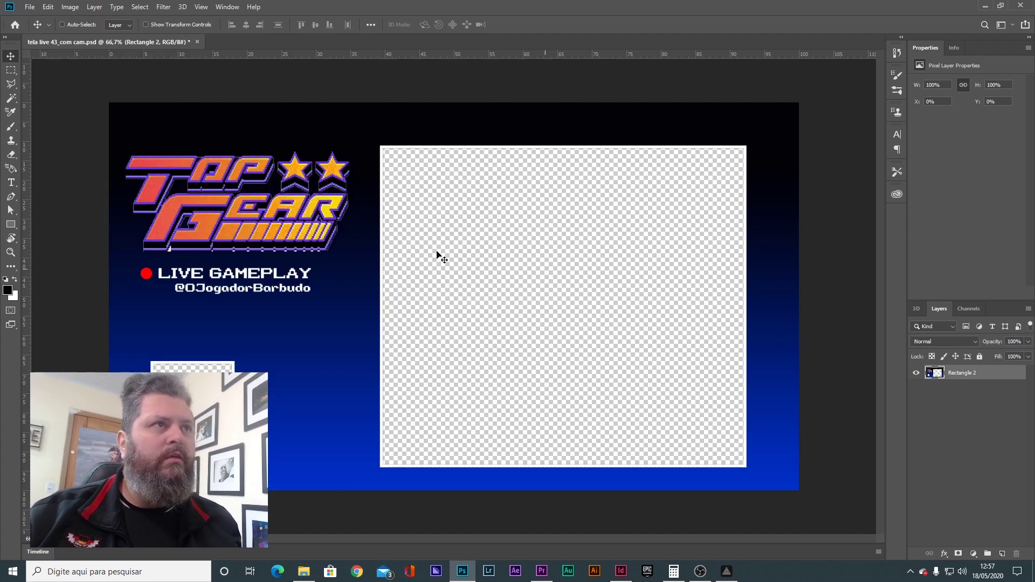
- Switch to PRISM Live Studio and add the image file tela live 43_com cam as a source in Scene 2
click(985, 6)
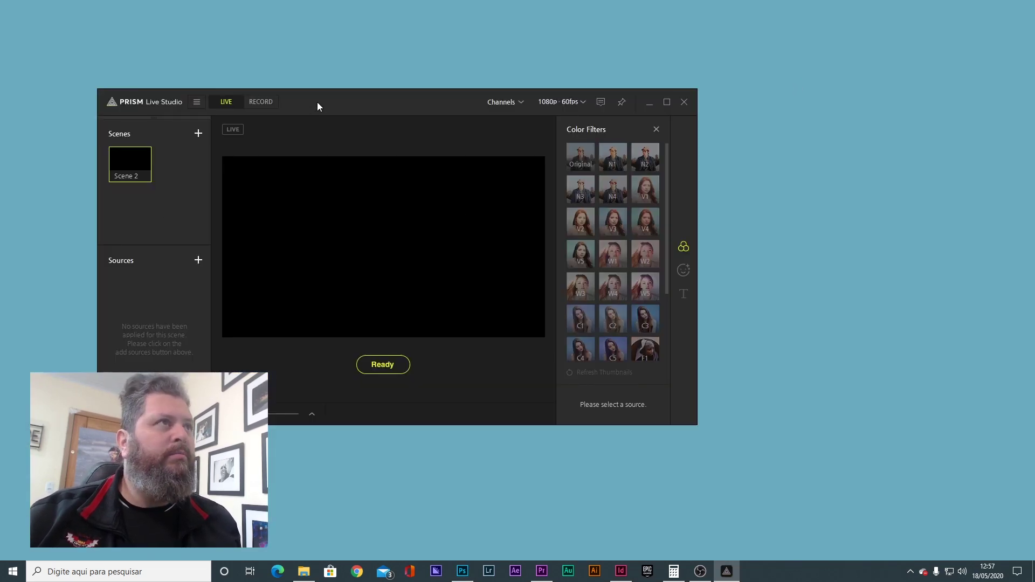
drag(315, 107, 369, 124)
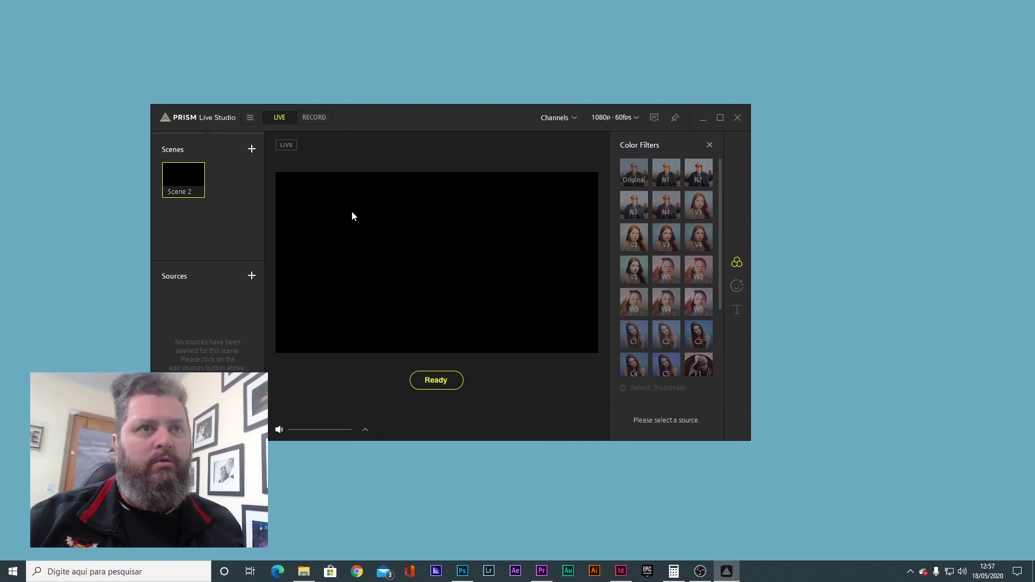
click(254, 277)
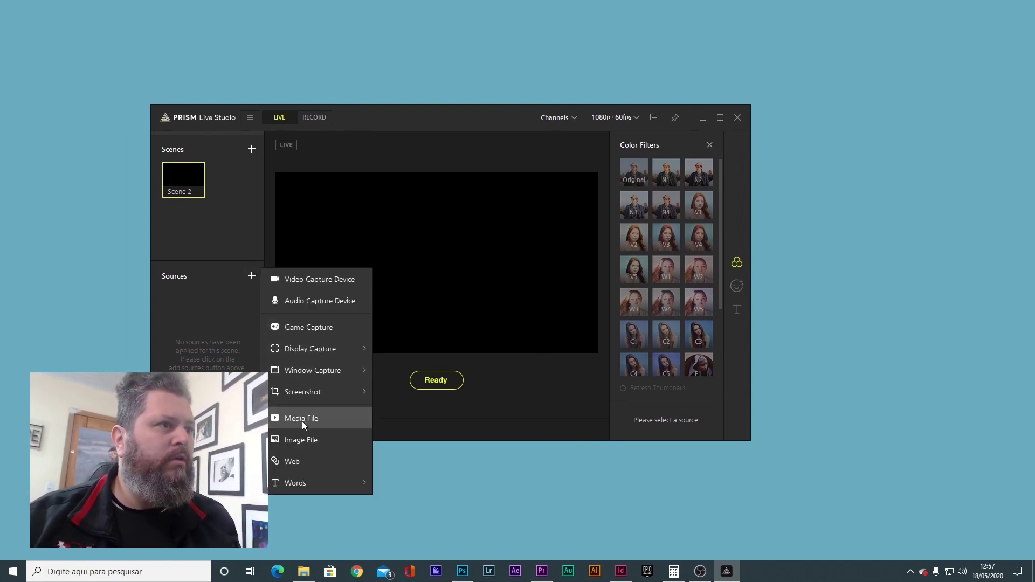
click(304, 440)
click(415, 234)
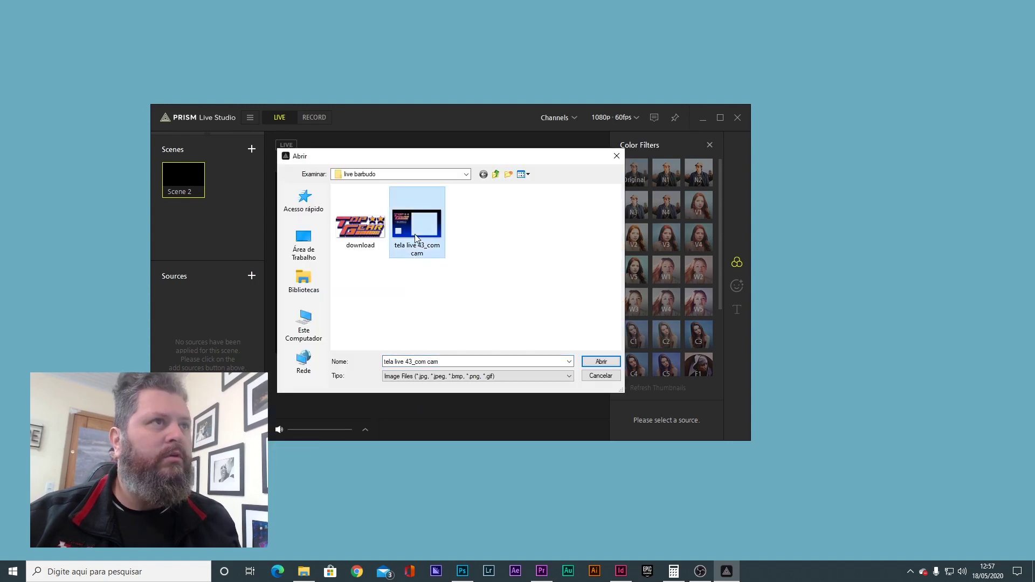
double_click(416, 234)
click(414, 360)
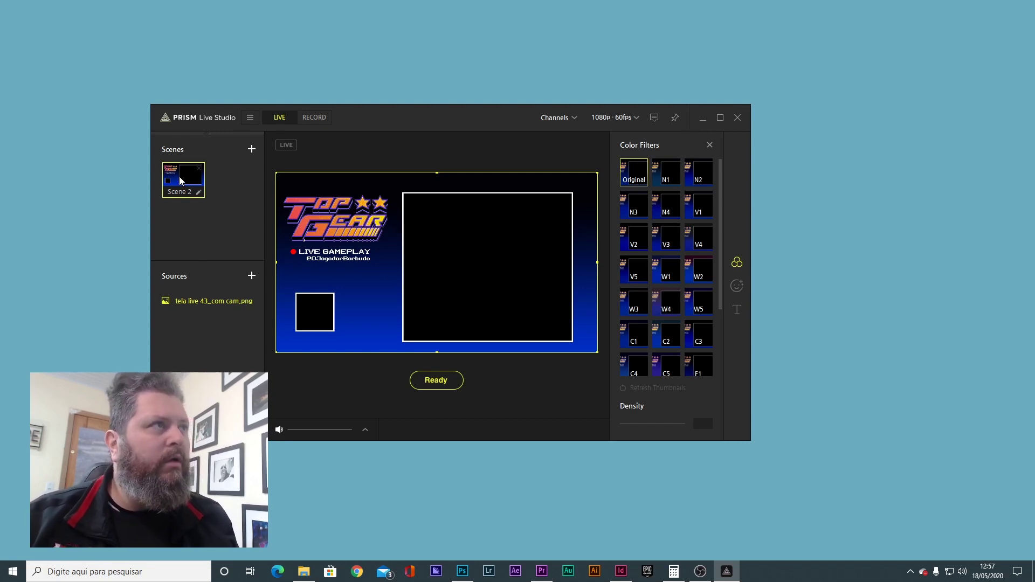
- Add an audio capture source using Microfone (2- USB Audio CODEC), without noise reduction
click(251, 276)
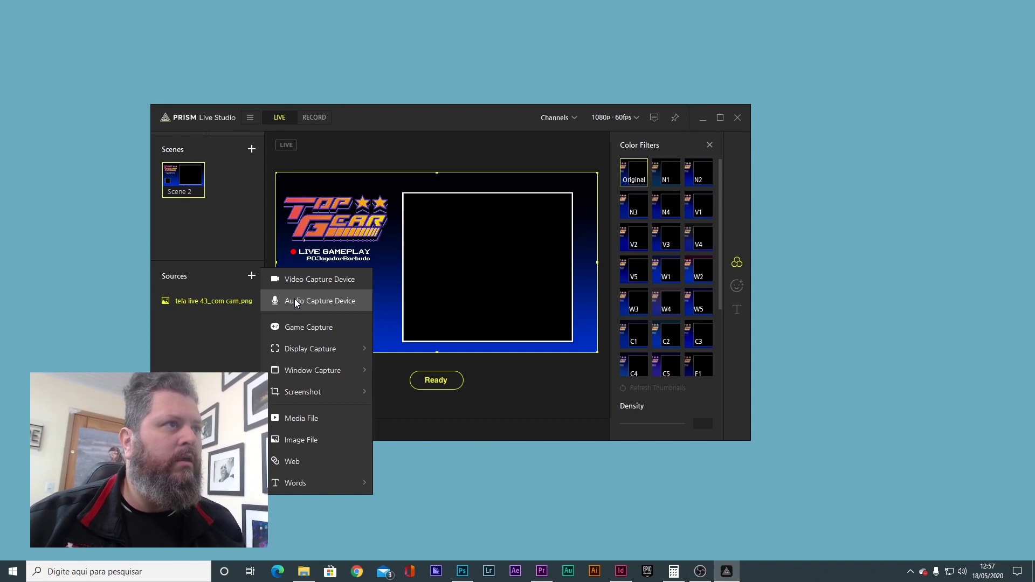
click(295, 300)
click(436, 255)
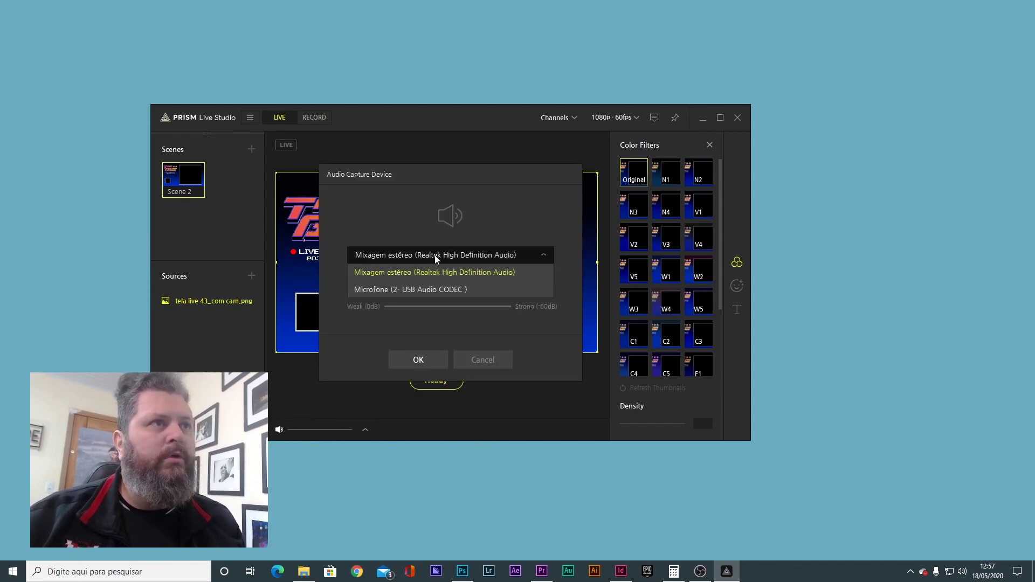
click(416, 290)
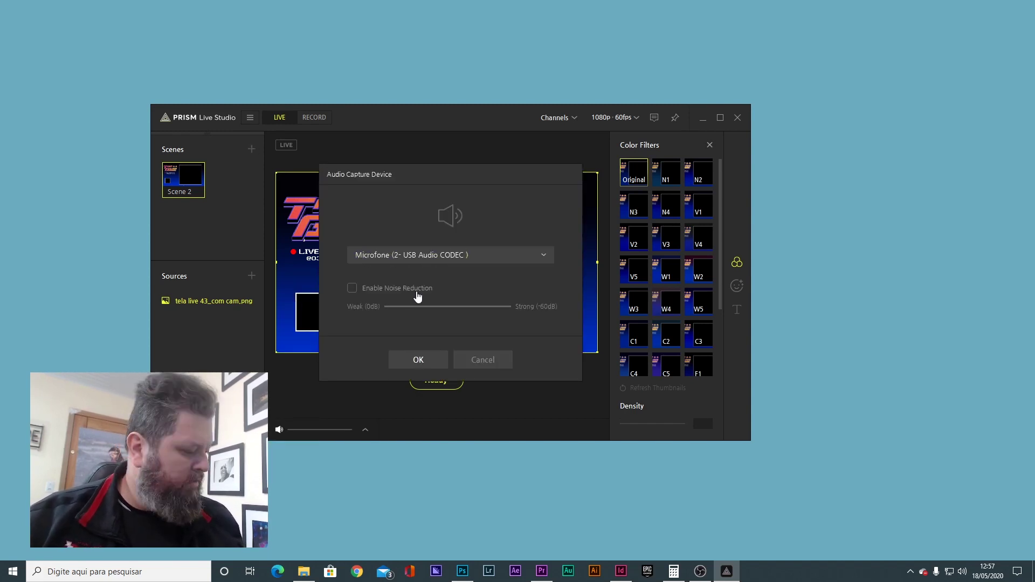
click(418, 360)
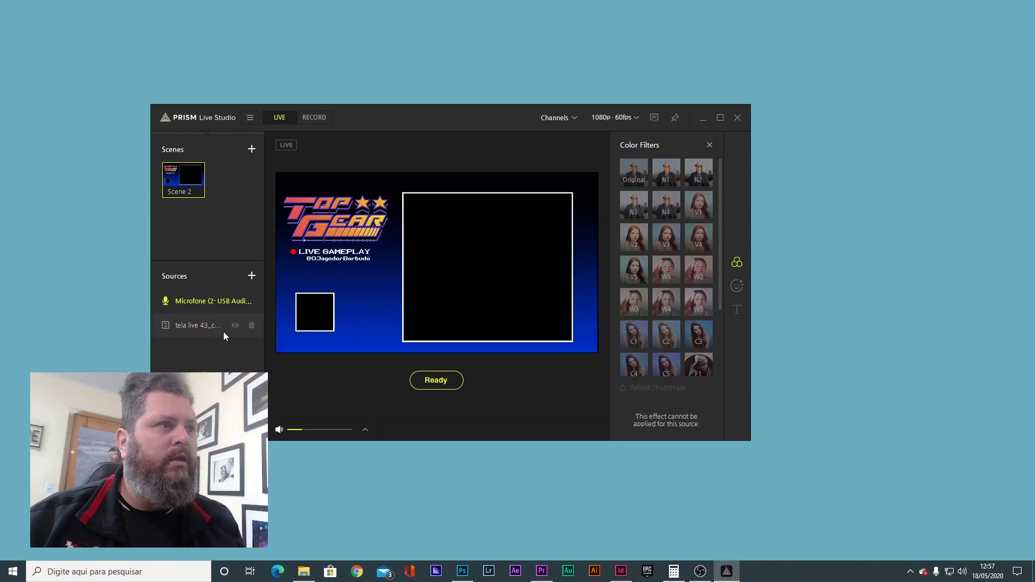
- Open the Audio Mixer and inspect the Desktop Audio and microphone volume controls
click(365, 431)
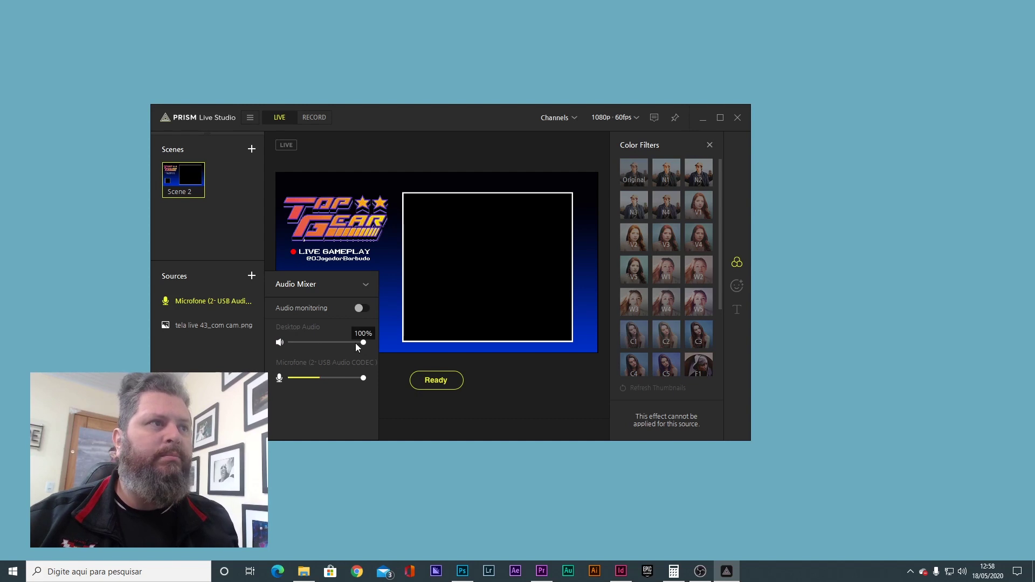
drag(365, 346, 353, 346)
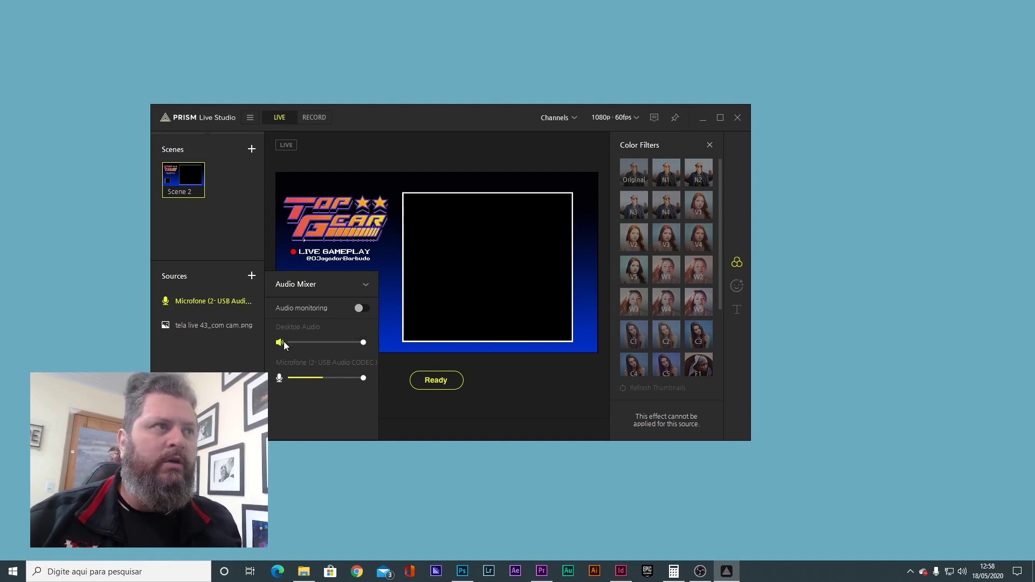
mouse_move(328, 318)
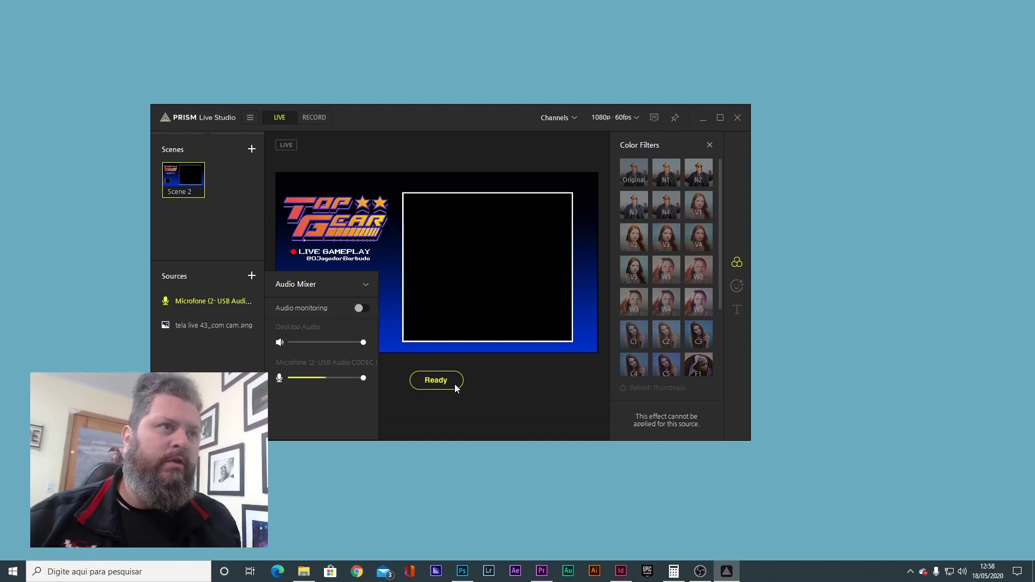
- Mute and unmute Desktop Audio in the Audio Mixer, and select the tela live 43_com cam.png source
click(280, 343)
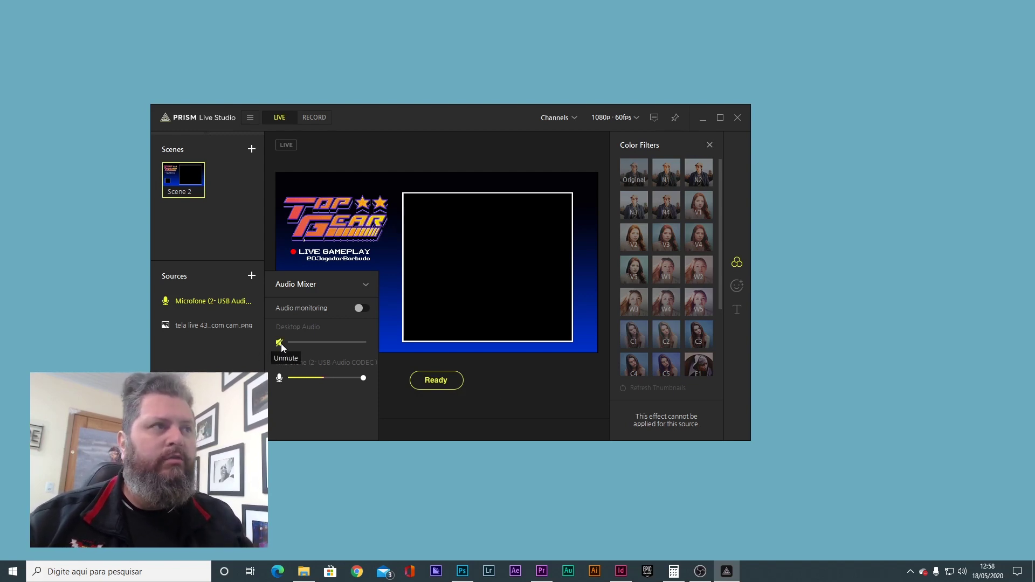
click(279, 341)
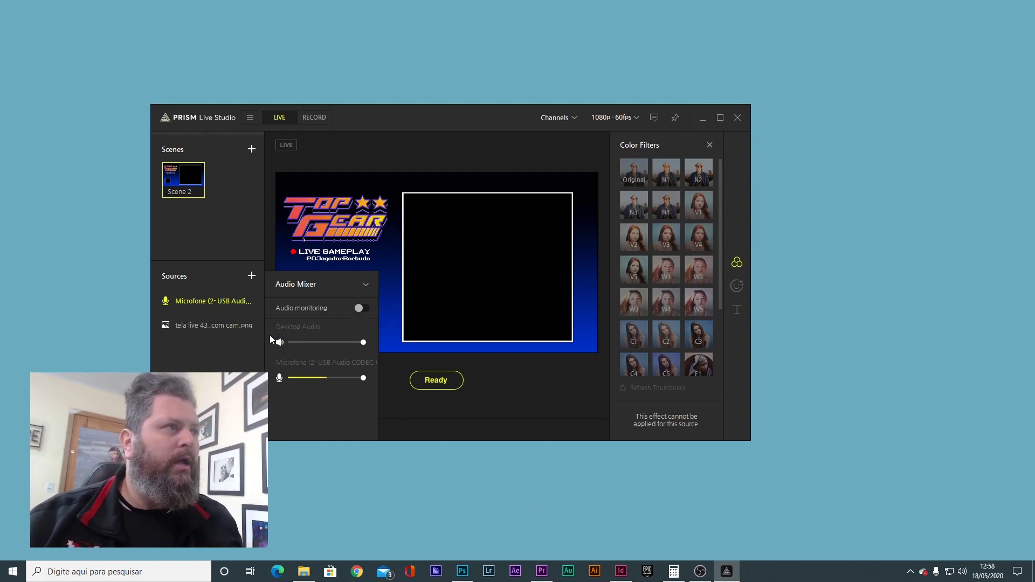
click(195, 327)
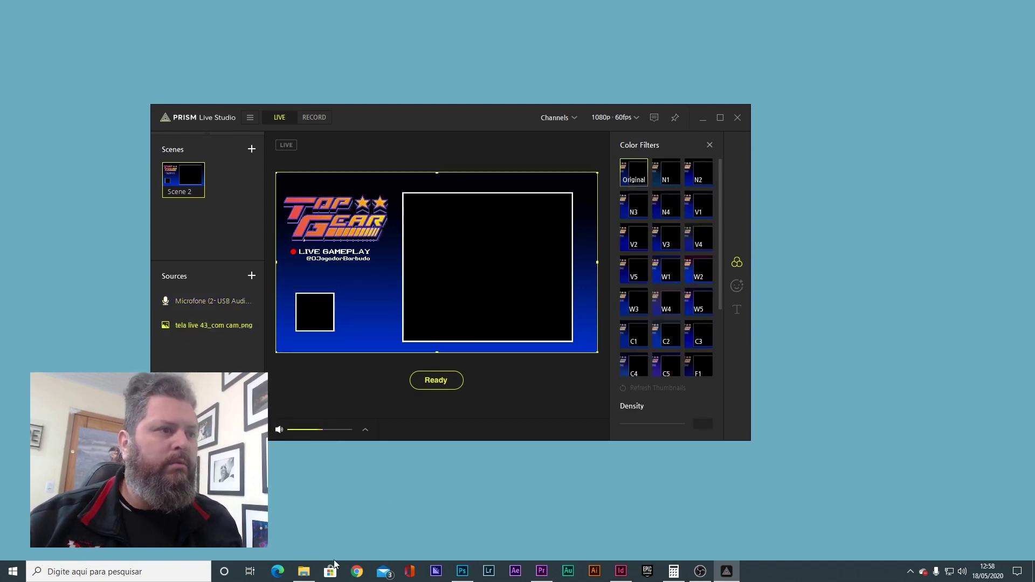
- Switch to File Explorer, open the Znes folder inside SNES, and select the zsnesw application
click(298, 572)
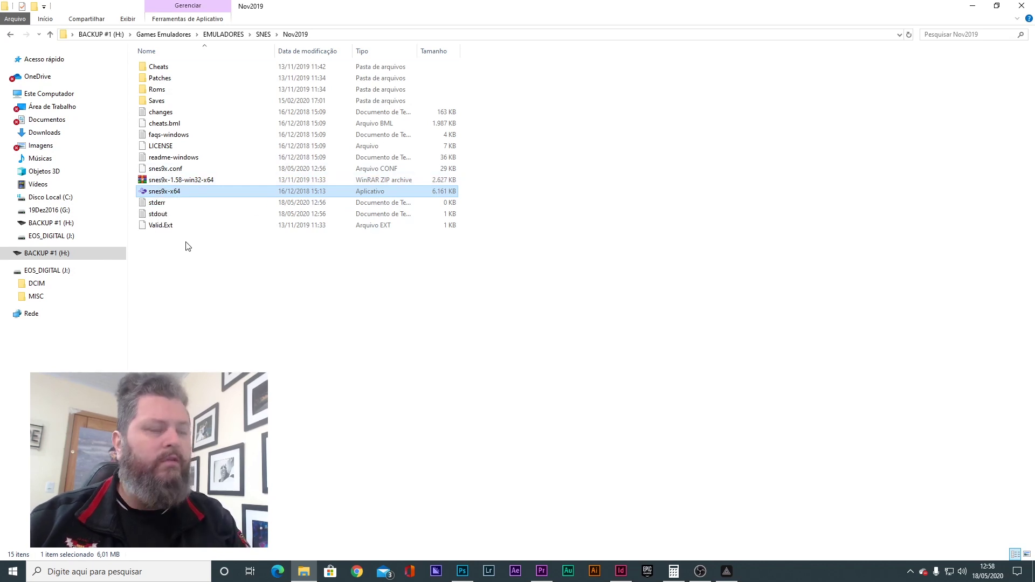
key(BackSpace)
double_click(164, 78)
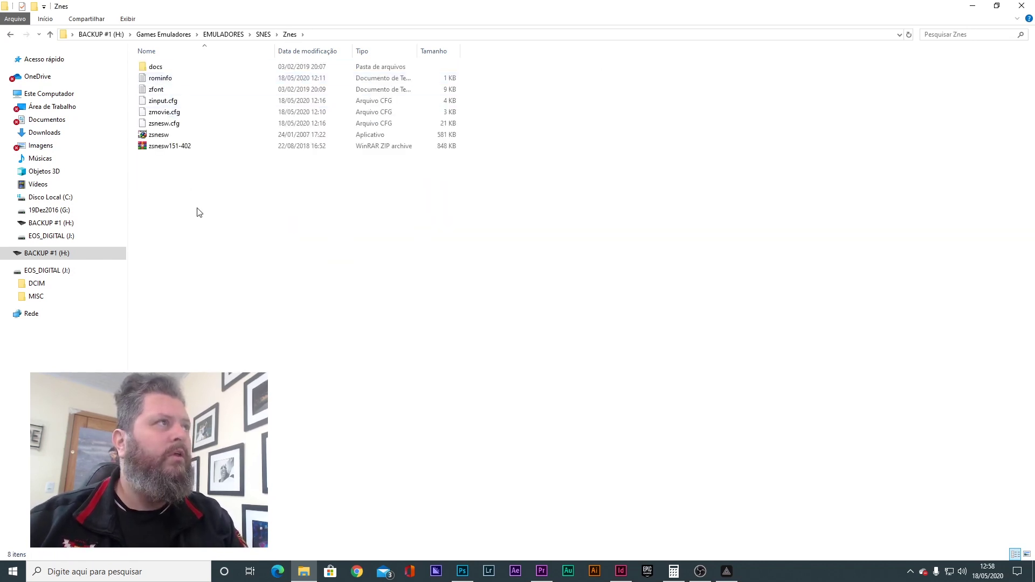
click(159, 137)
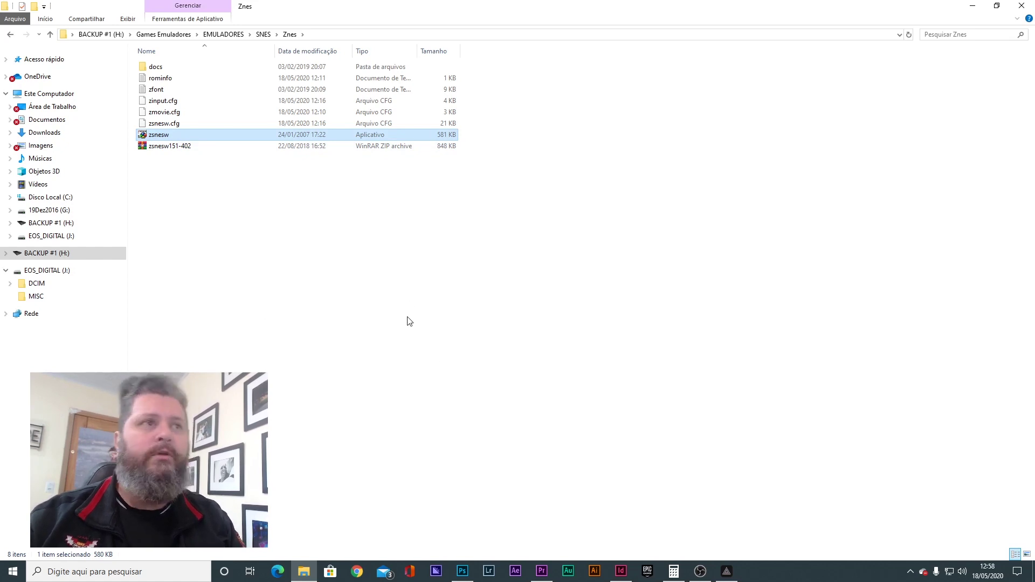
- Go back to the SNES folder, open the Nov2019 folder, and select the snes9x-x64 application
click(310, 286)
key(BackSpace)
key(Up)
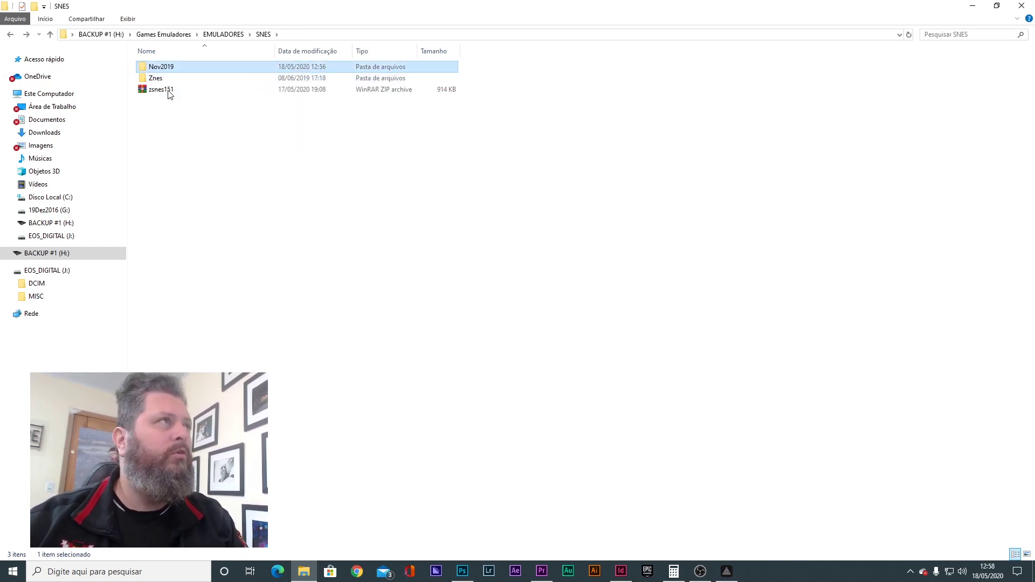
key(Return)
click(160, 194)
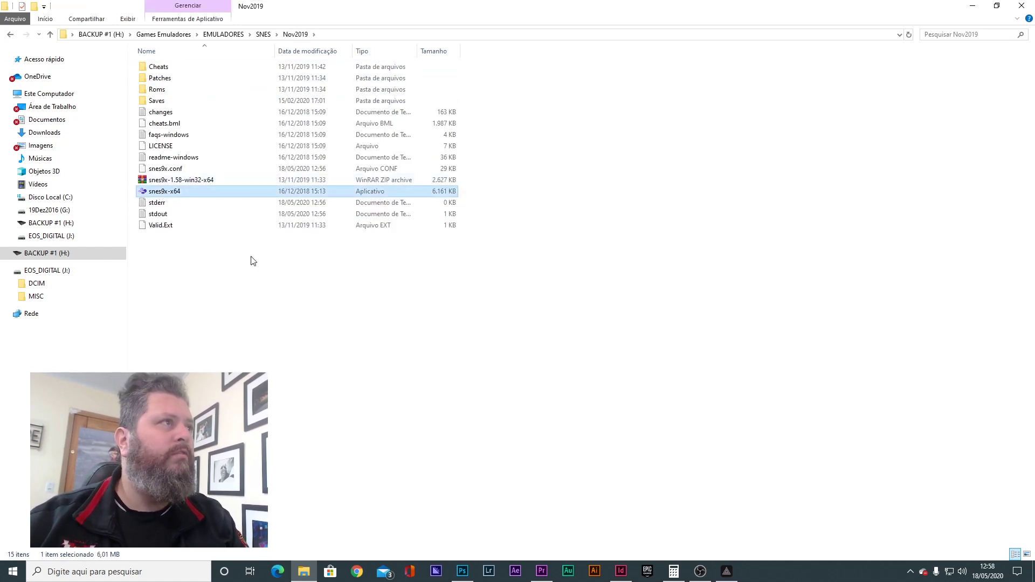